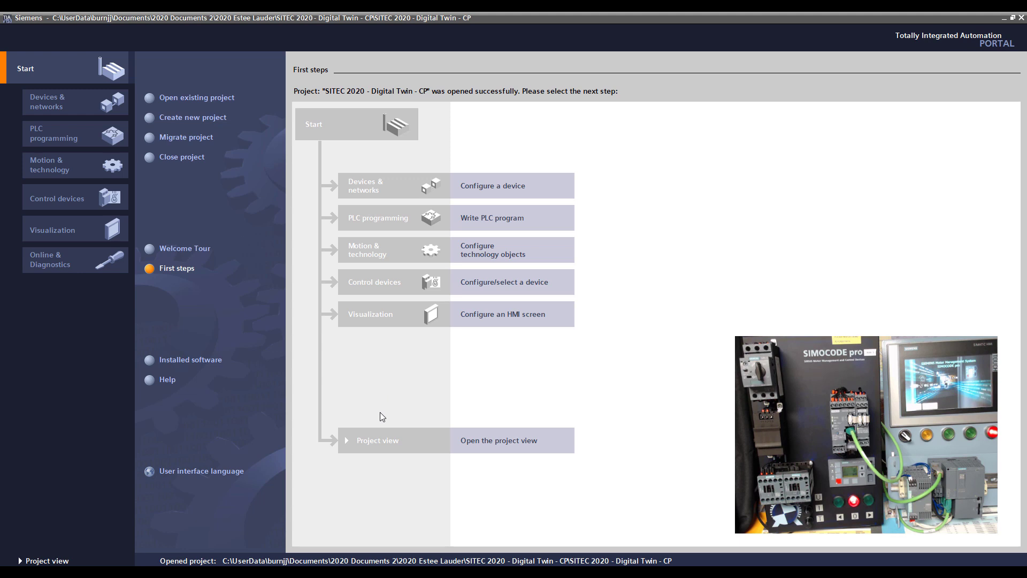
Switch to the project view, select the HMI_1 TP900 device and show the Libraries task card.
click(375, 444)
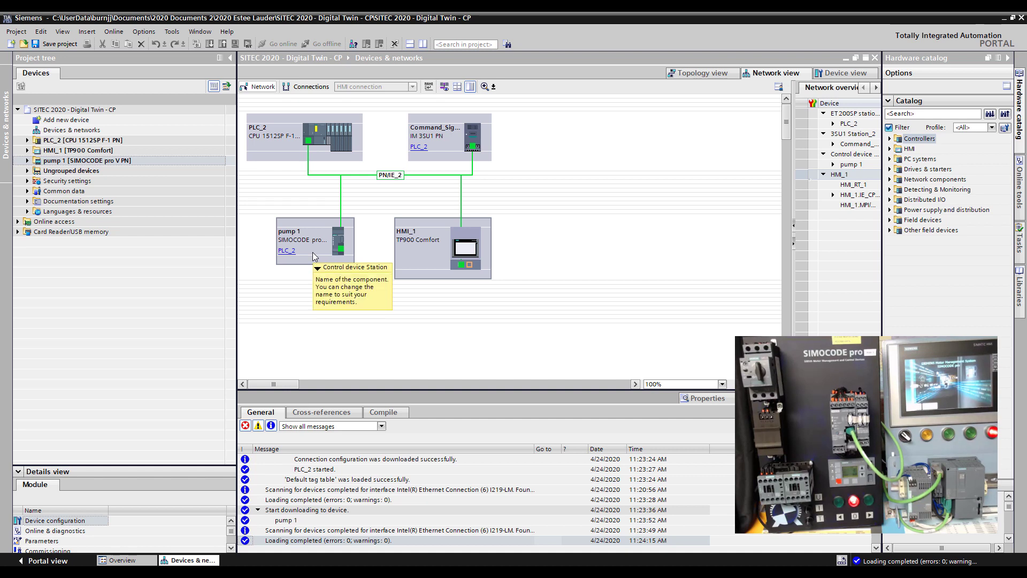
click(423, 260)
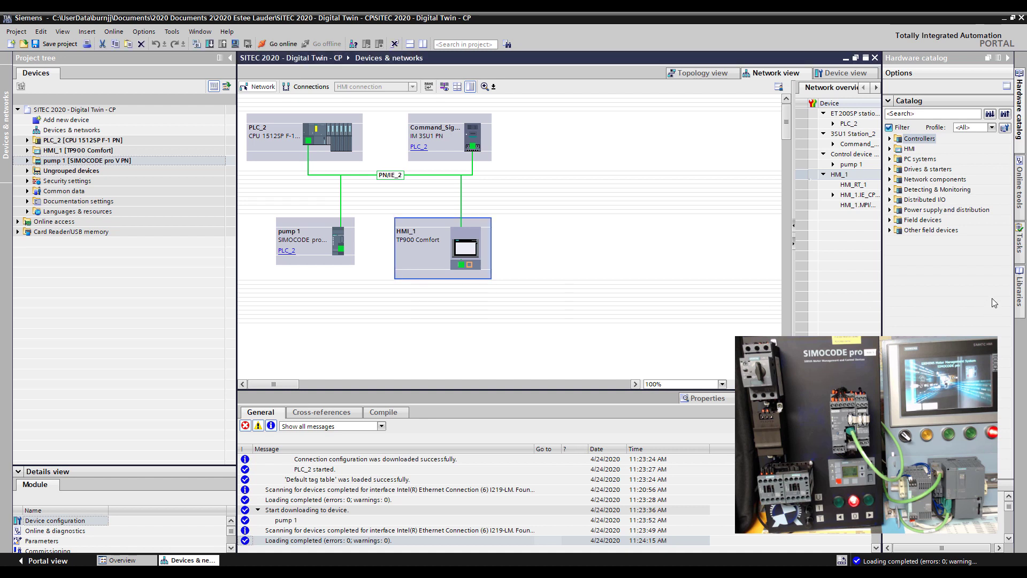
click(1021, 298)
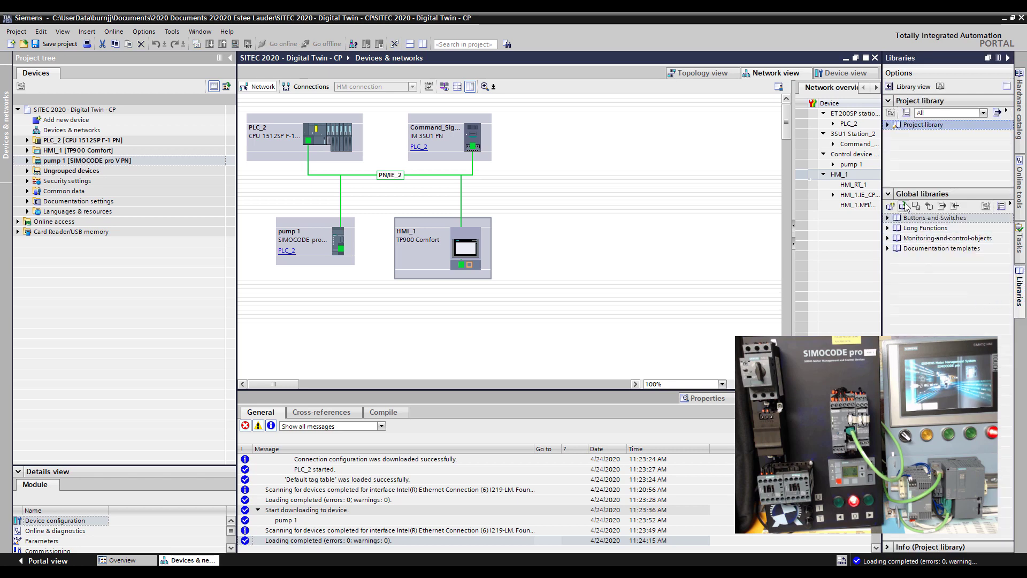
Open the global library file SITEC 2020 for CP.al15_1 from the SITEC 2020 for CP folder.
click(904, 206)
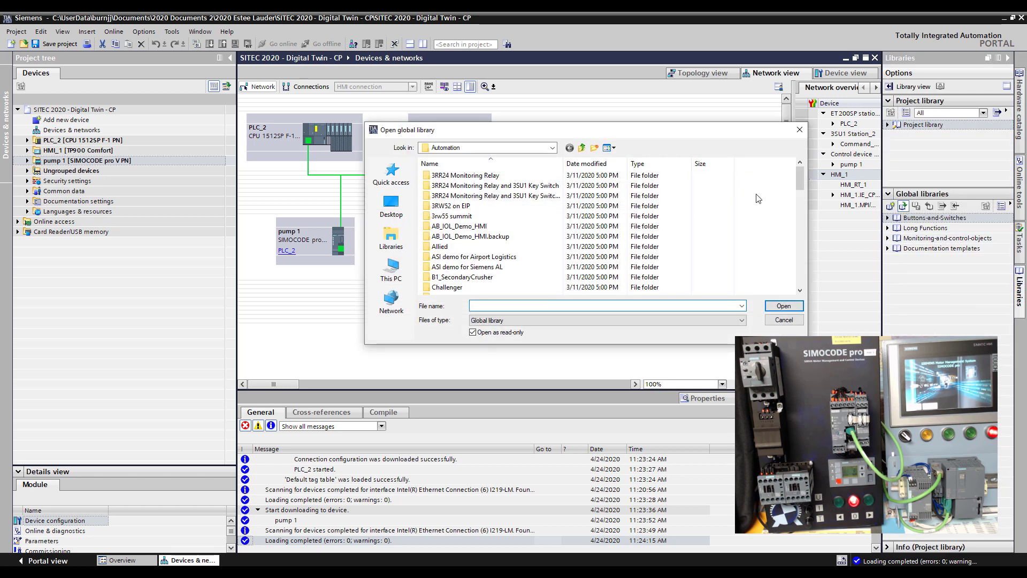
drag(803, 175, 798, 274)
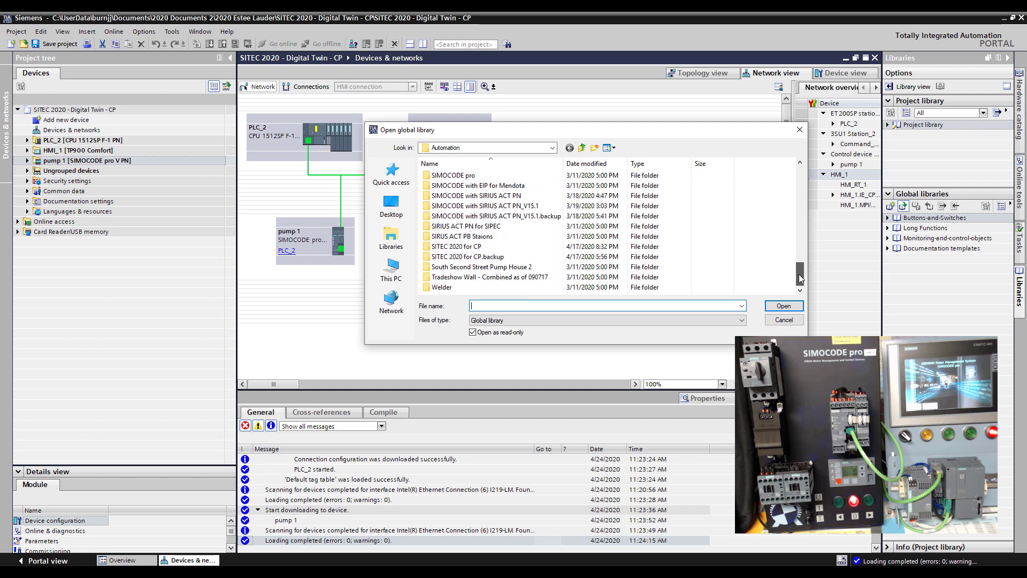
double_click(456, 248)
click(463, 238)
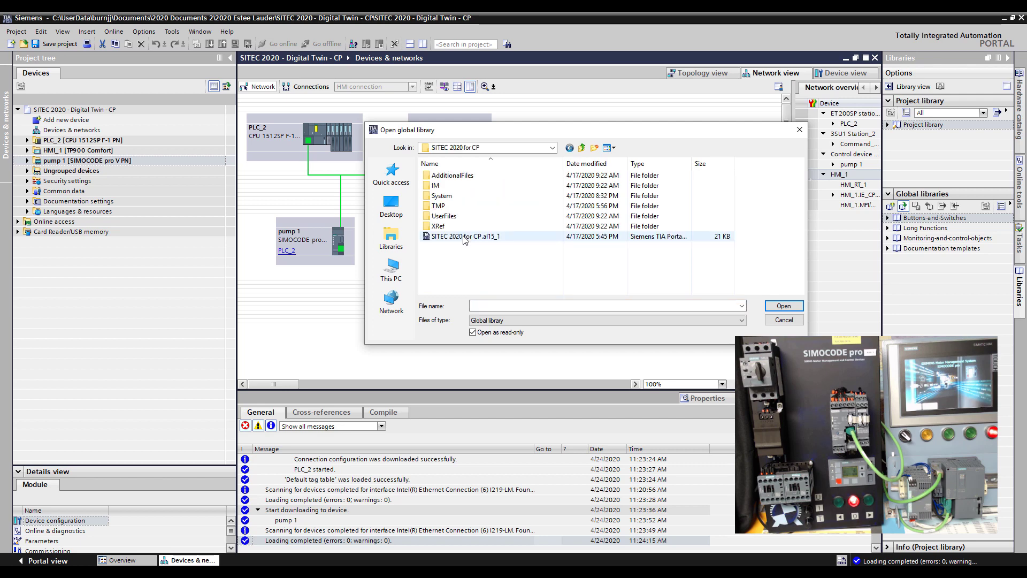
double_click(465, 238)
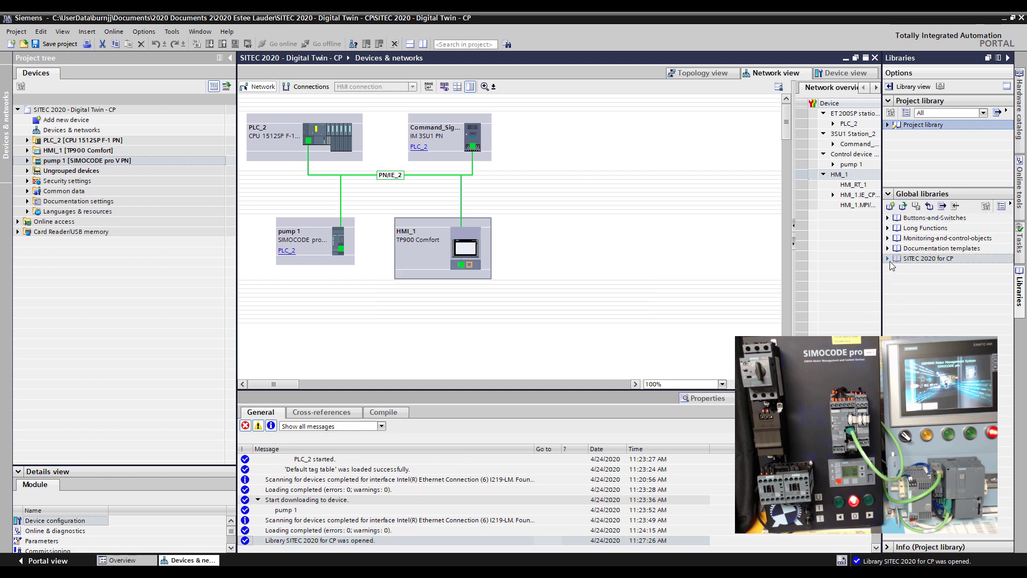
Expand the SITEC 2020 for CP library's Master copies and select the HMI_1 master copy.
click(888, 258)
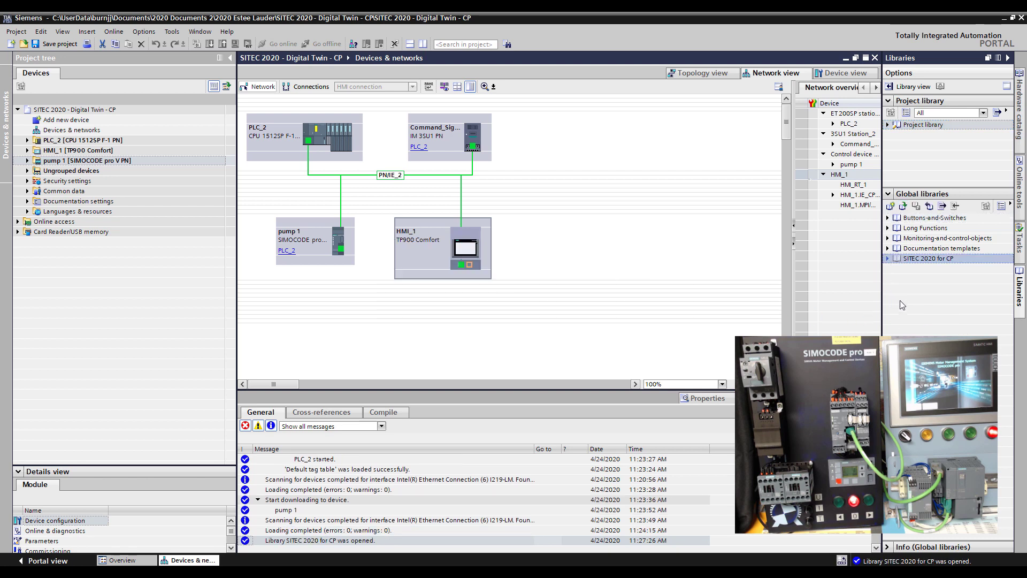
click(888, 258)
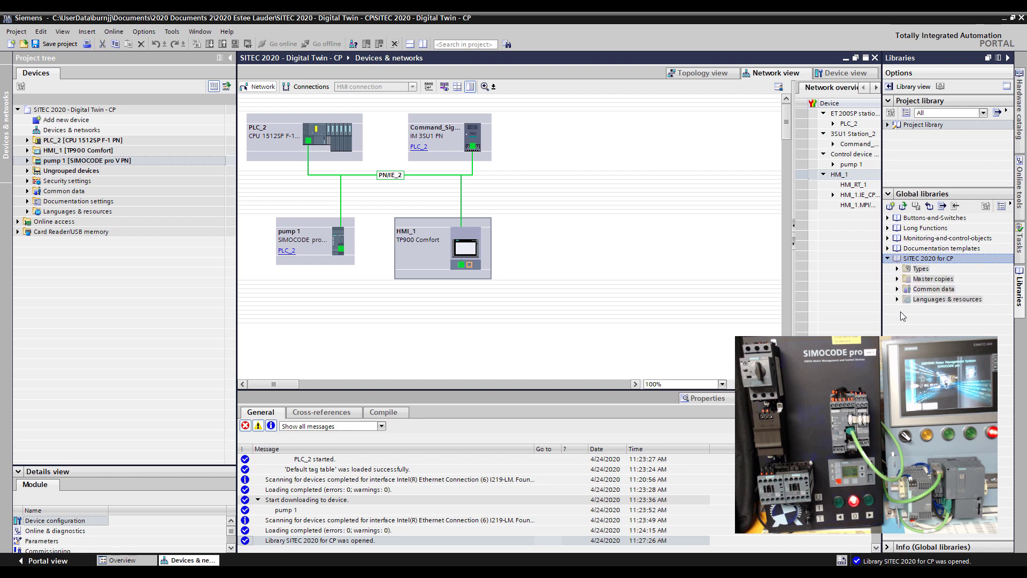
click(897, 279)
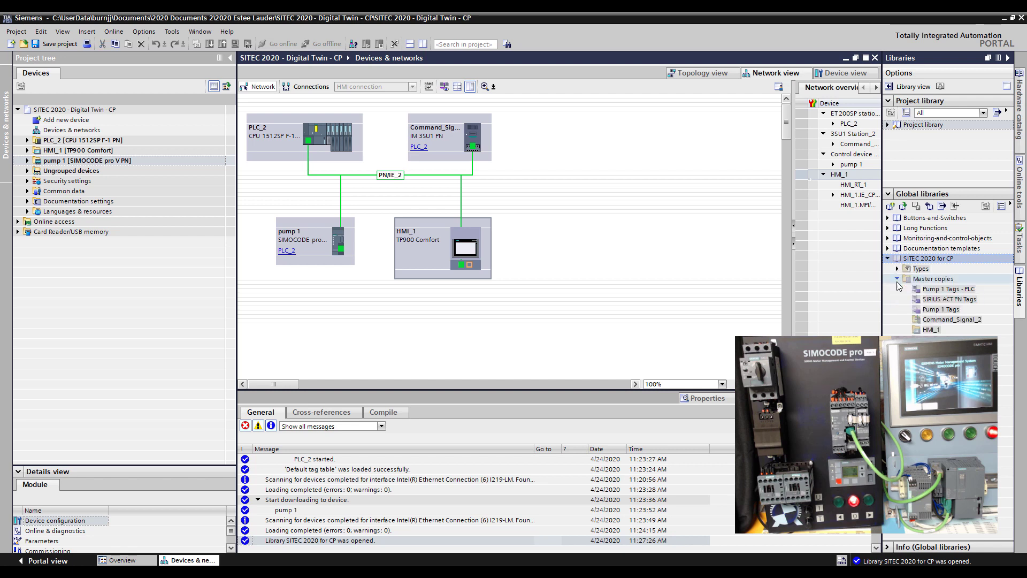
click(928, 330)
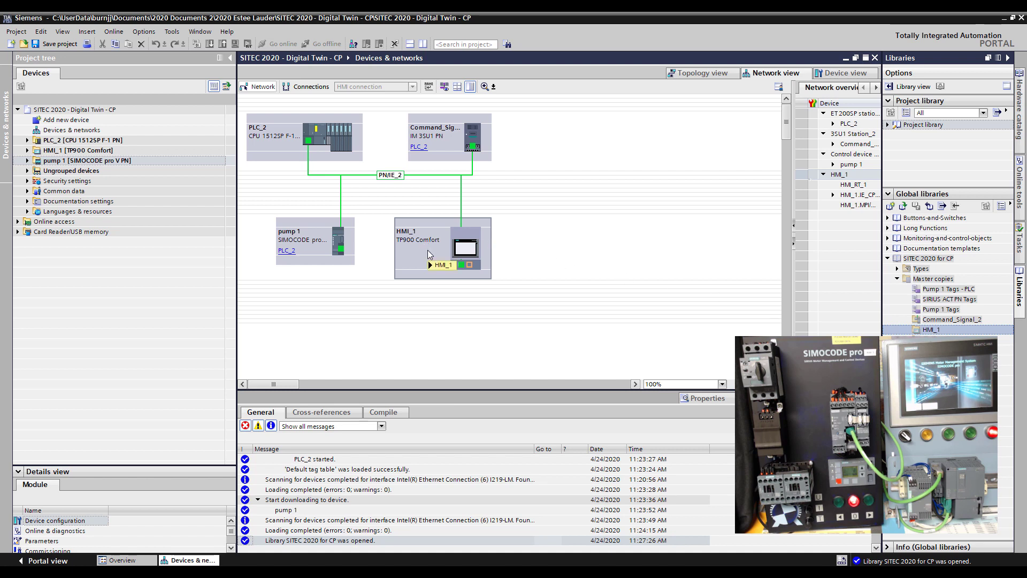
mouse_move(428, 250)
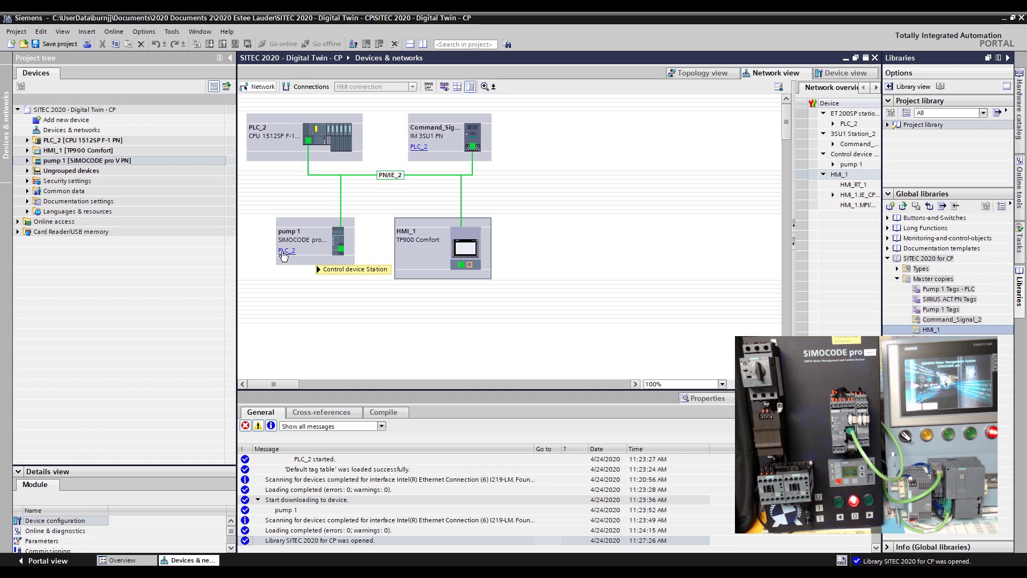
Open pump 1's Parameters and scroll its PROFINET parameters down to the activated OPC UA server.
click(27, 161)
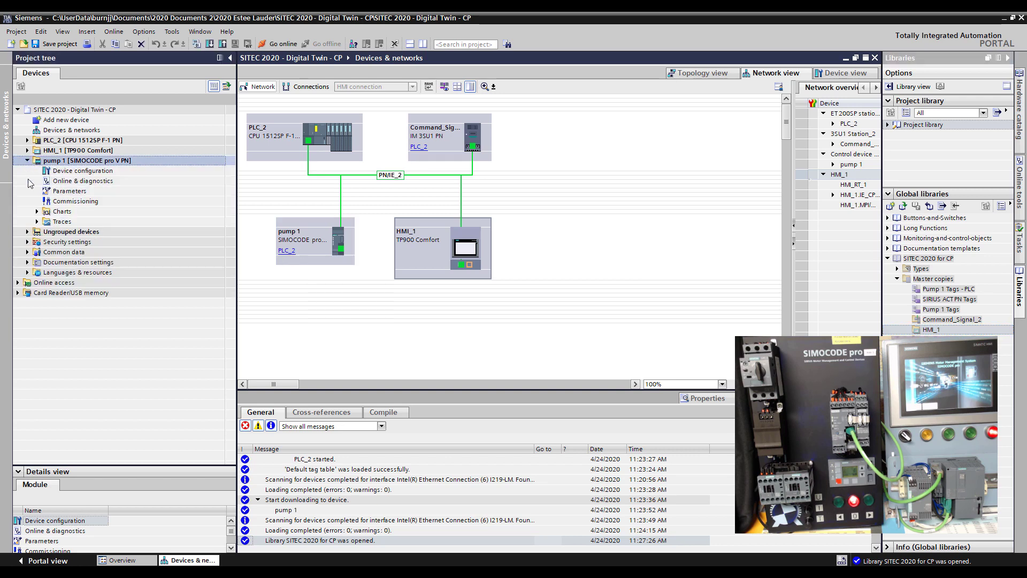
click(72, 192)
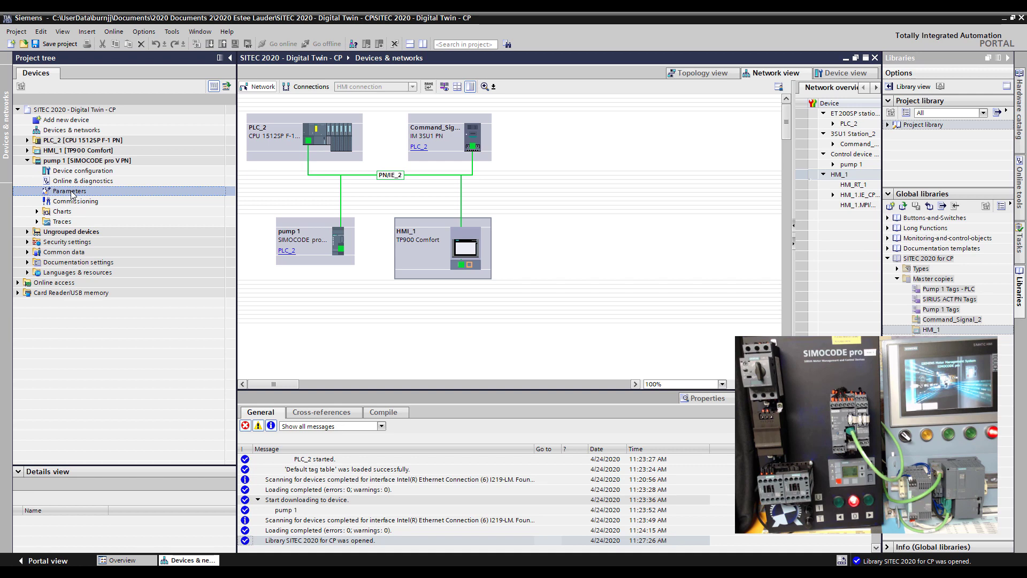
double_click(72, 191)
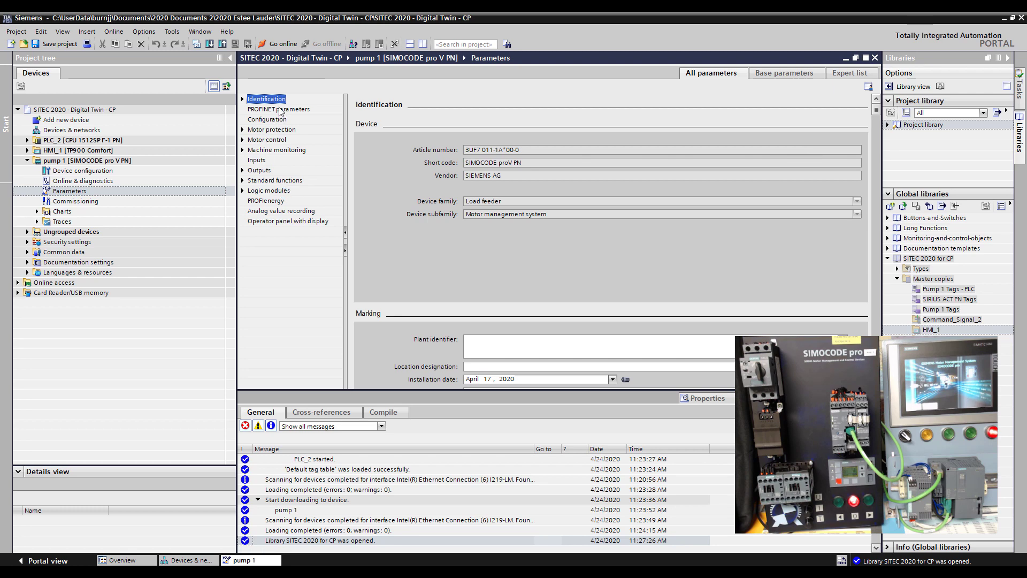
click(279, 110)
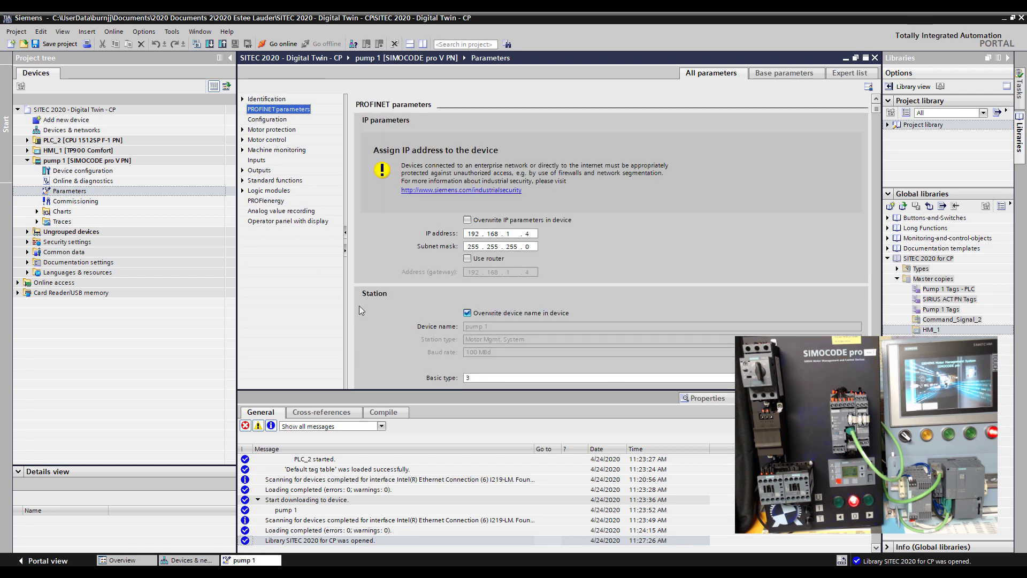
scroll(399, 312, down, 3)
scroll(399, 309, down, 2)
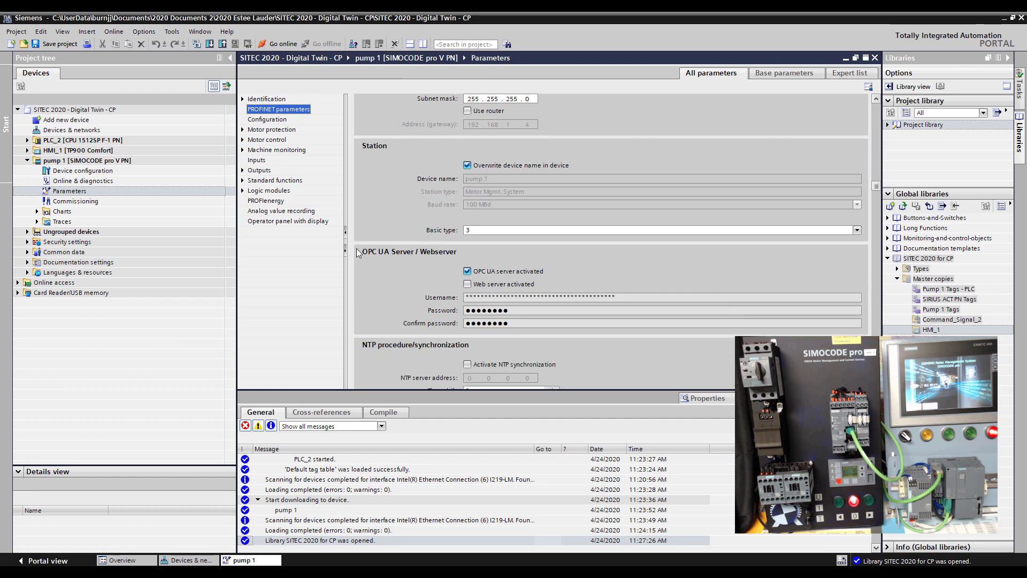
Open HMI_1's Connections to check Connection_1's OPC UA URL, then select the HMI Tags - OPC table.
click(27, 160)
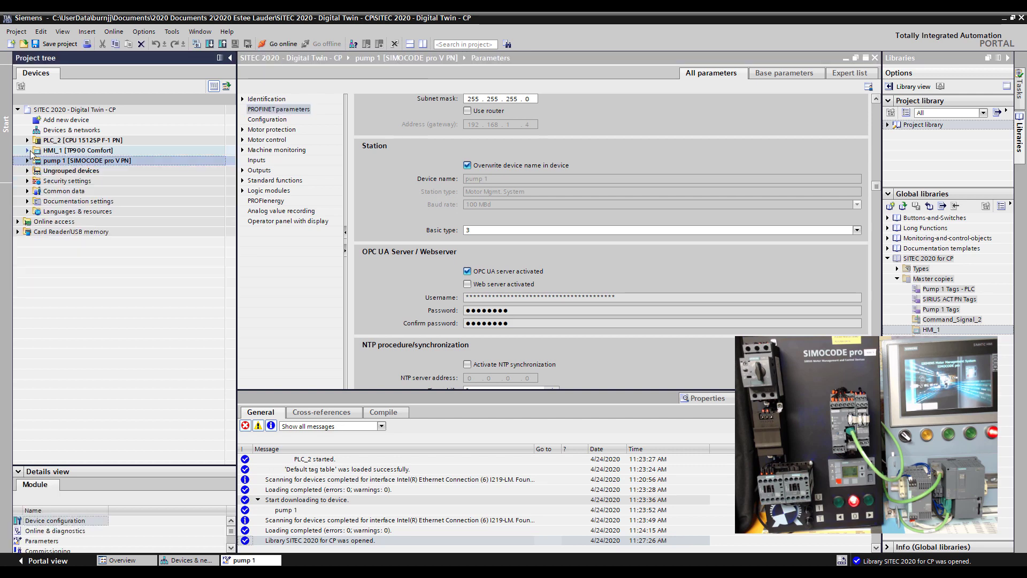
click(27, 151)
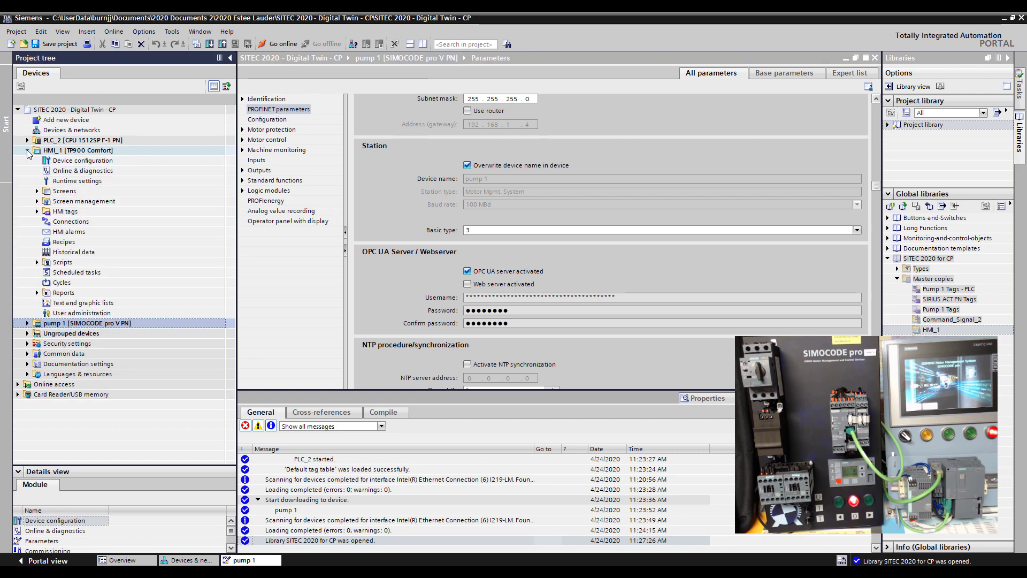
click(84, 221)
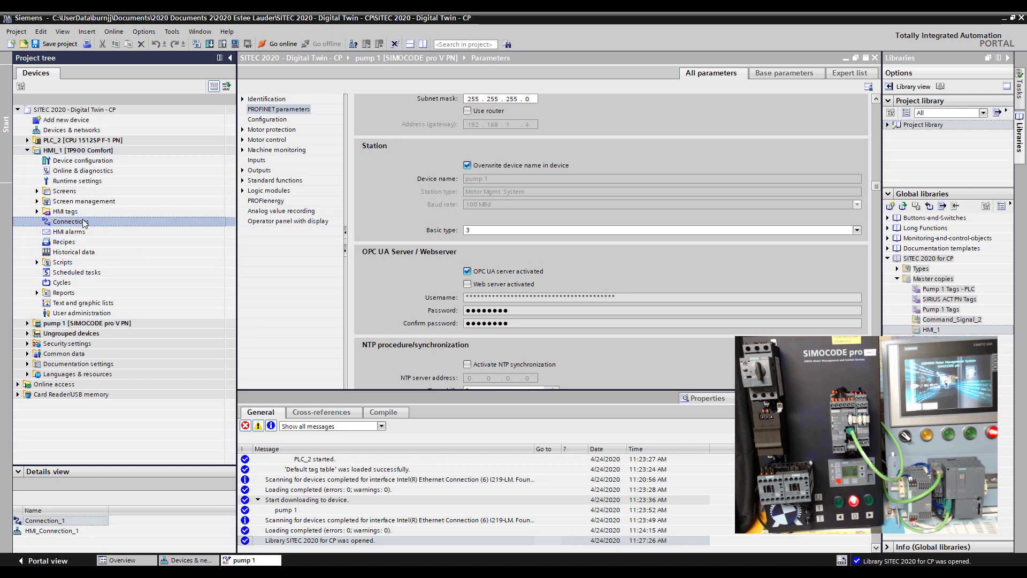
double_click(84, 221)
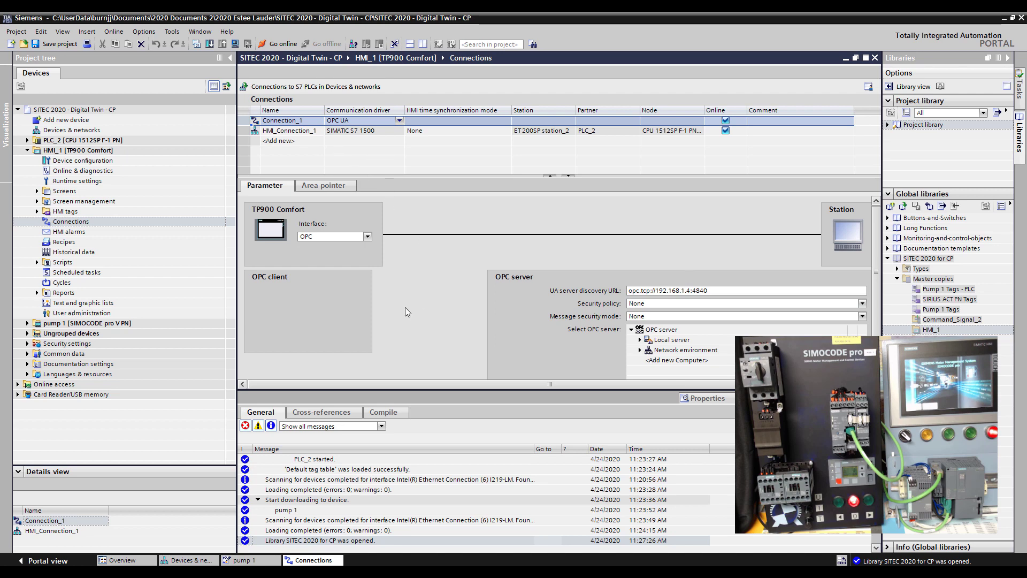
click(37, 212)
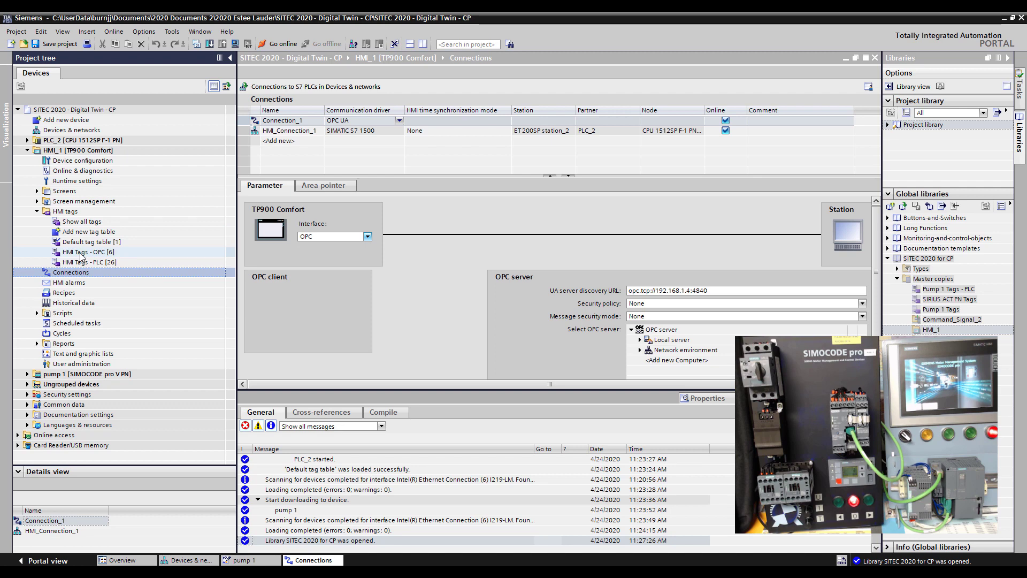
click(81, 254)
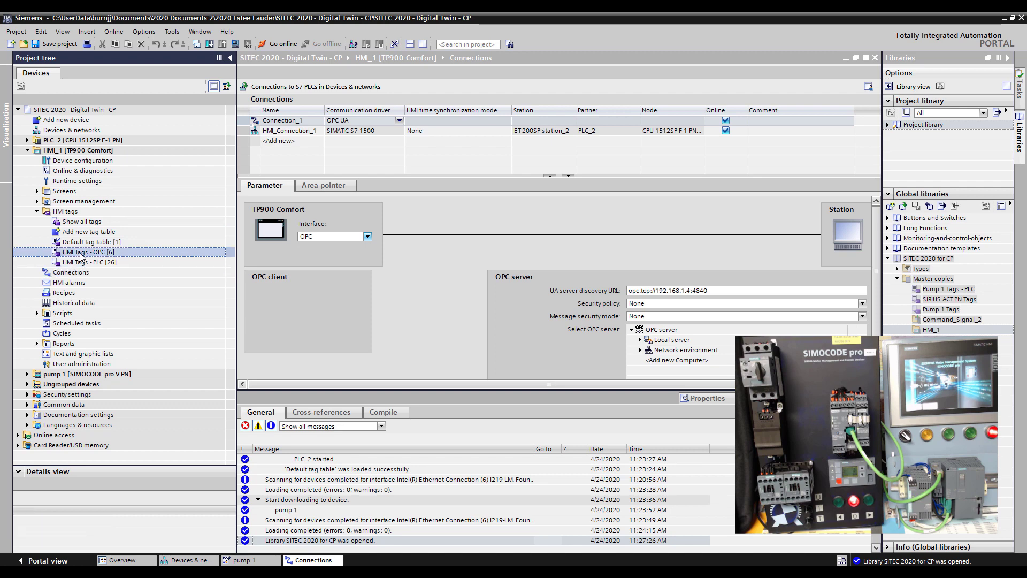
Open HMI Tags - OPC and widen the Address column to read the Max Current tag's full address.
double_click(82, 254)
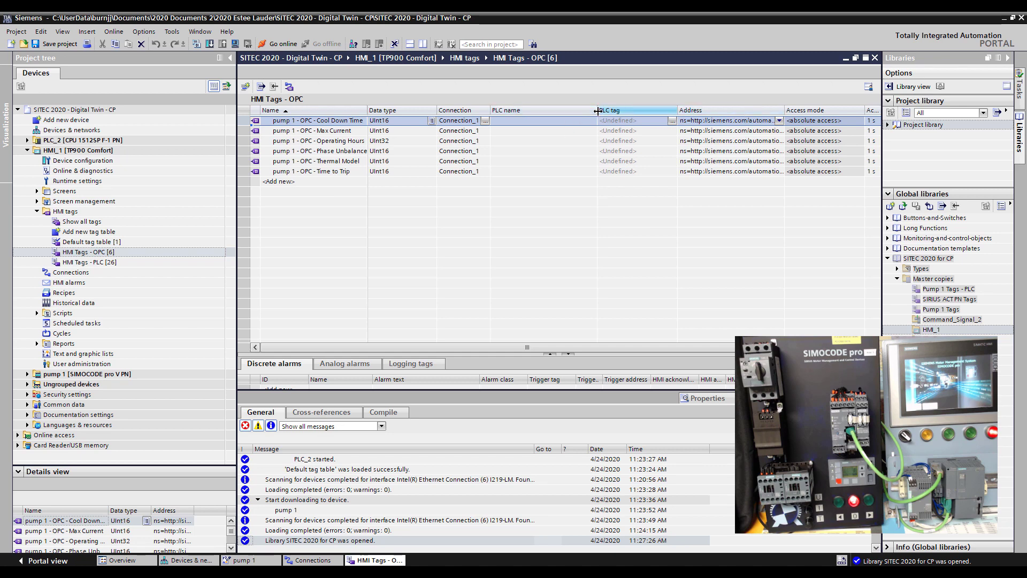
drag(597, 110, 542, 110)
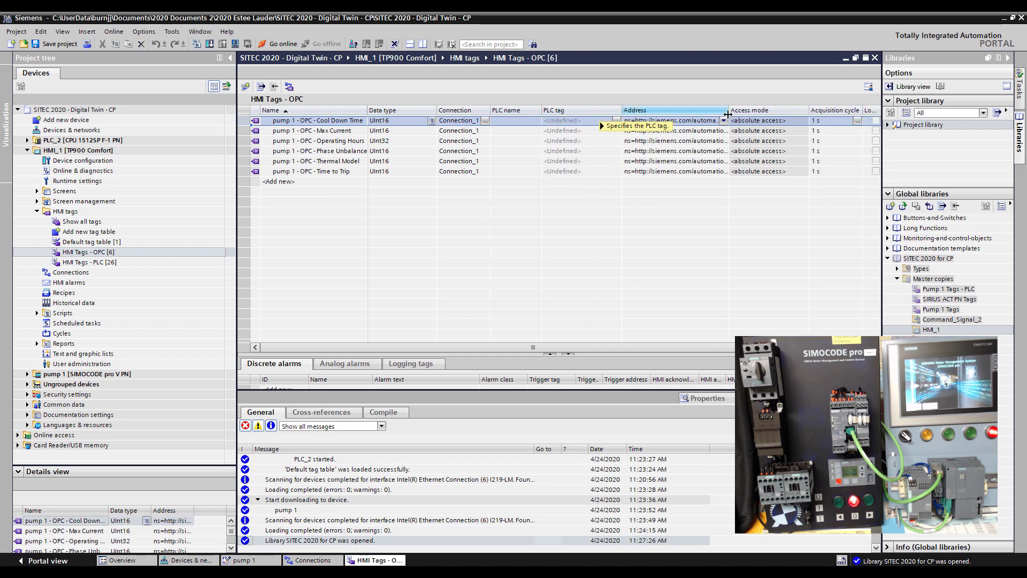
drag(729, 111, 824, 110)
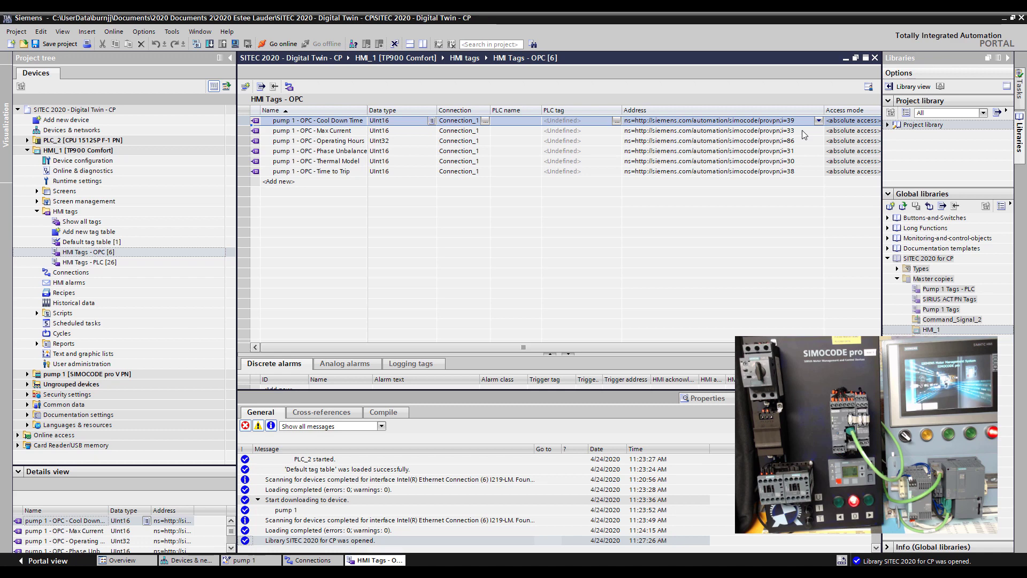
click(802, 131)
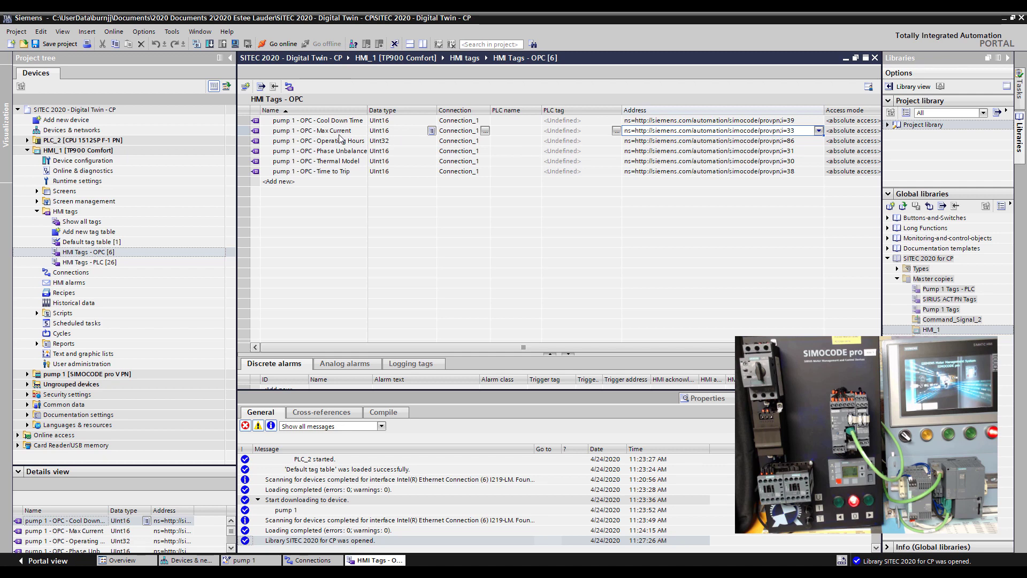
click(357, 133)
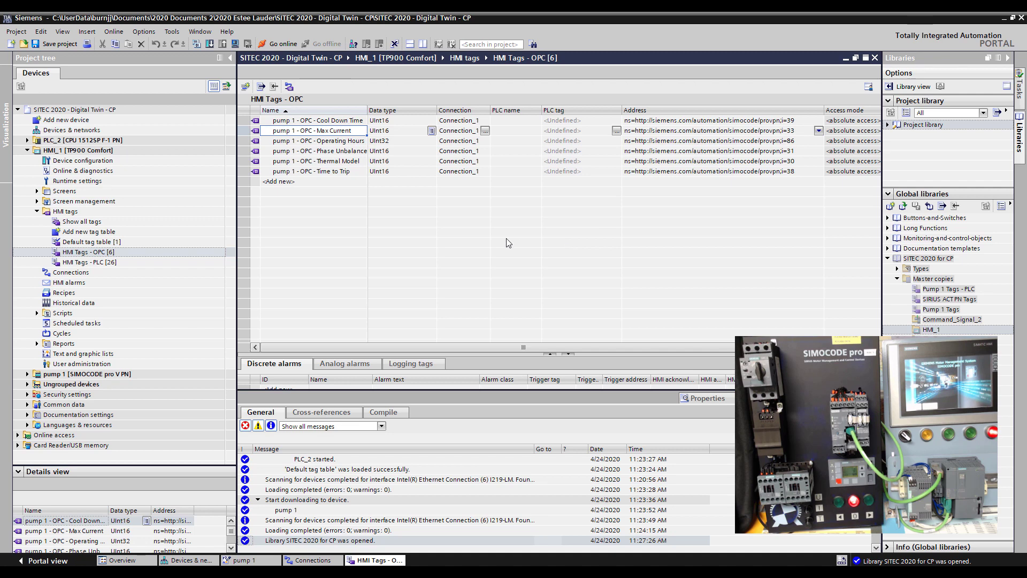
Open Screen_3 and inspect the Max Current field bound to tag pump 1 - OPC - Max Current.
click(36, 191)
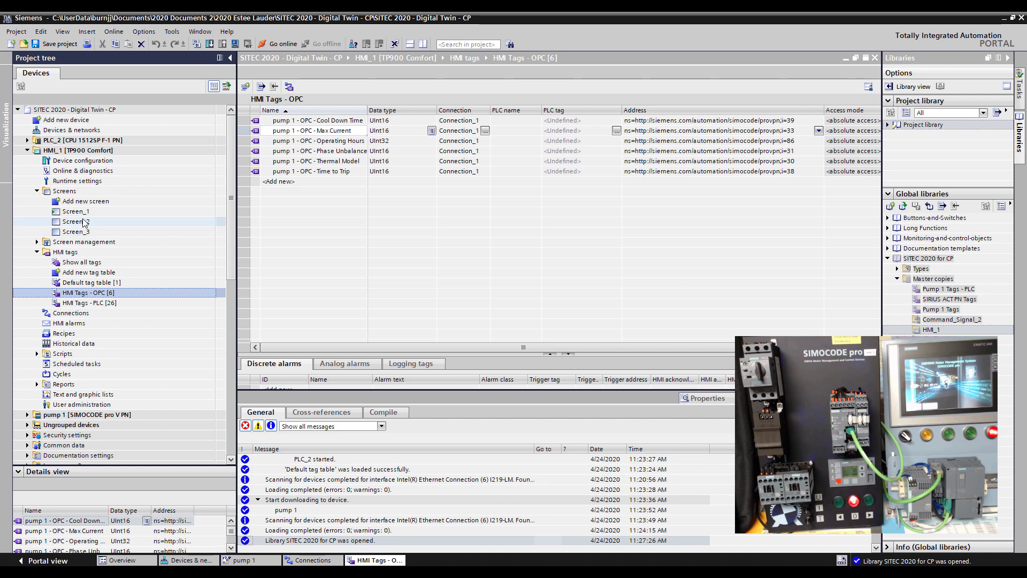
click(83, 232)
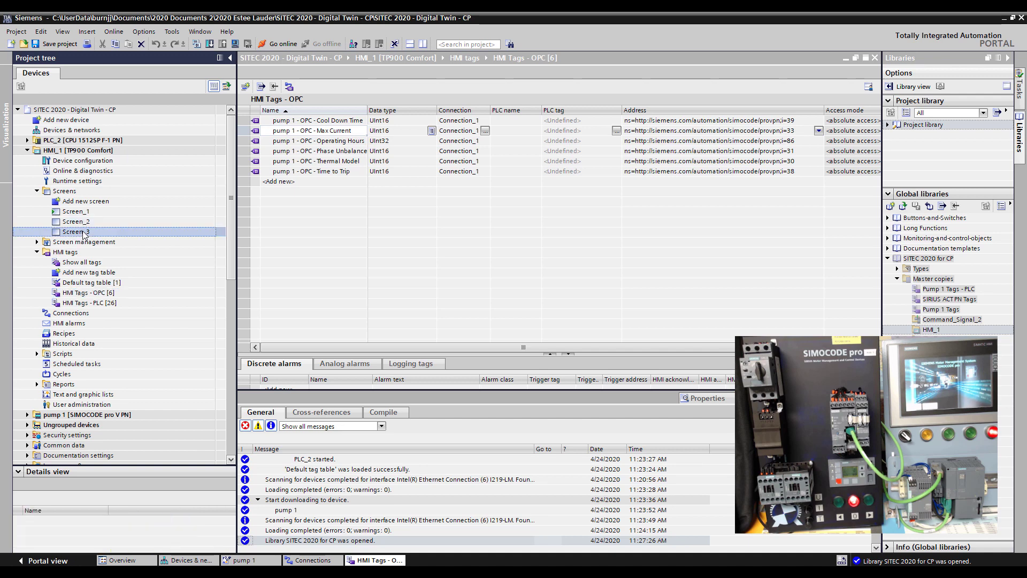
double_click(83, 232)
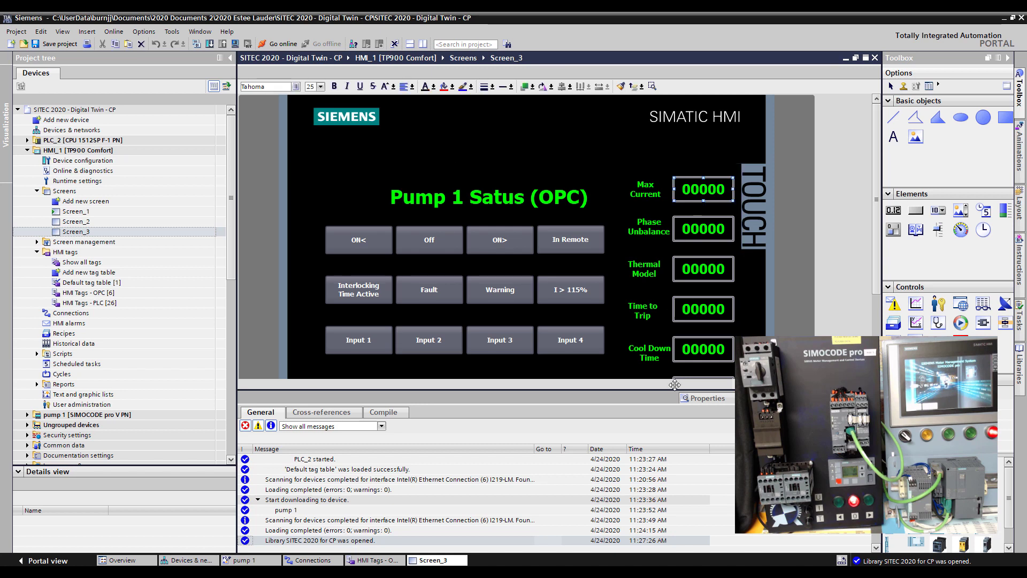
click(704, 400)
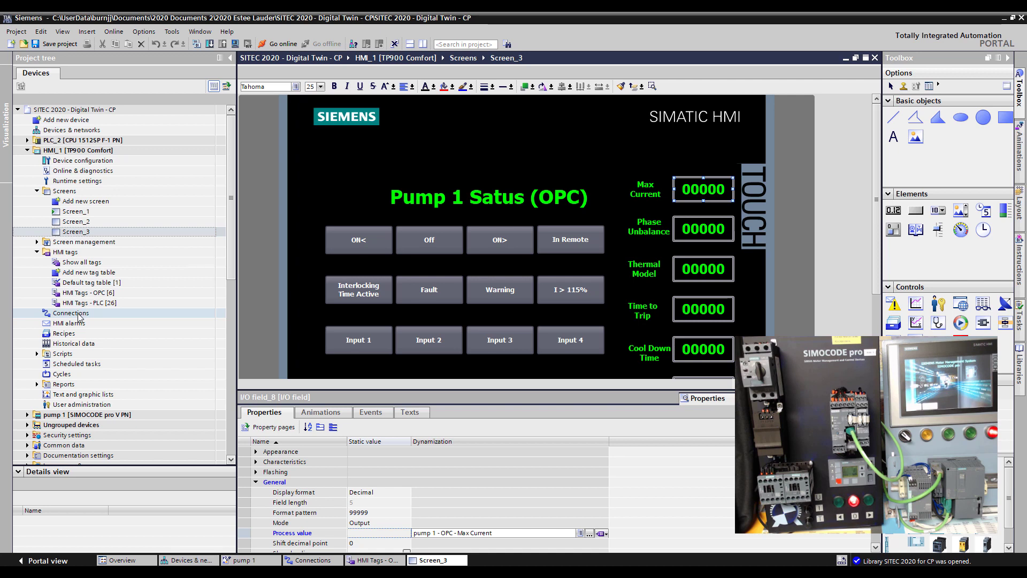
Reopen HMI_1's Connections editor to view Connection_1's discovery URL opc.tcp://192.168.1.4:4840.
double_click(79, 316)
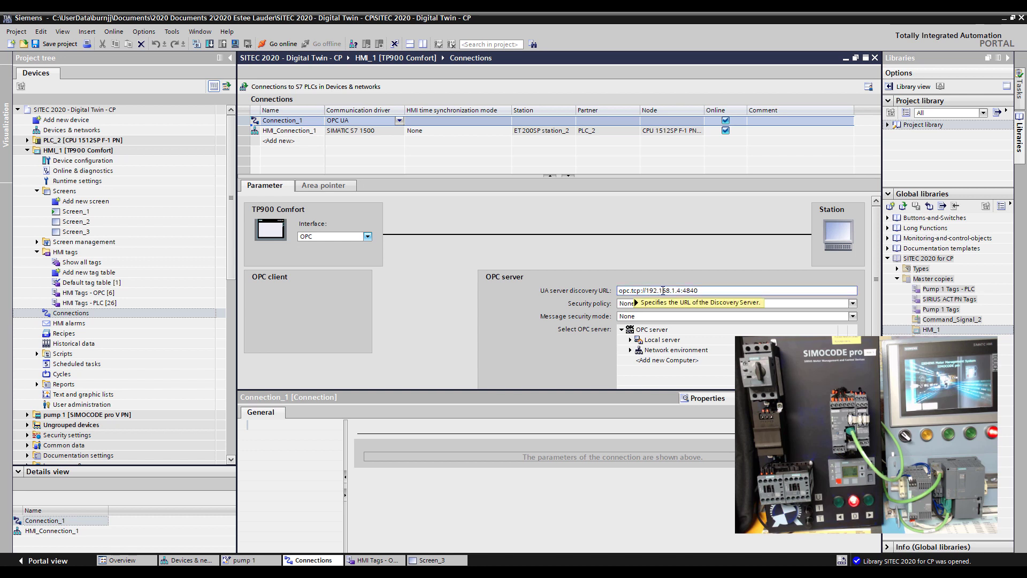
mouse_move(654, 293)
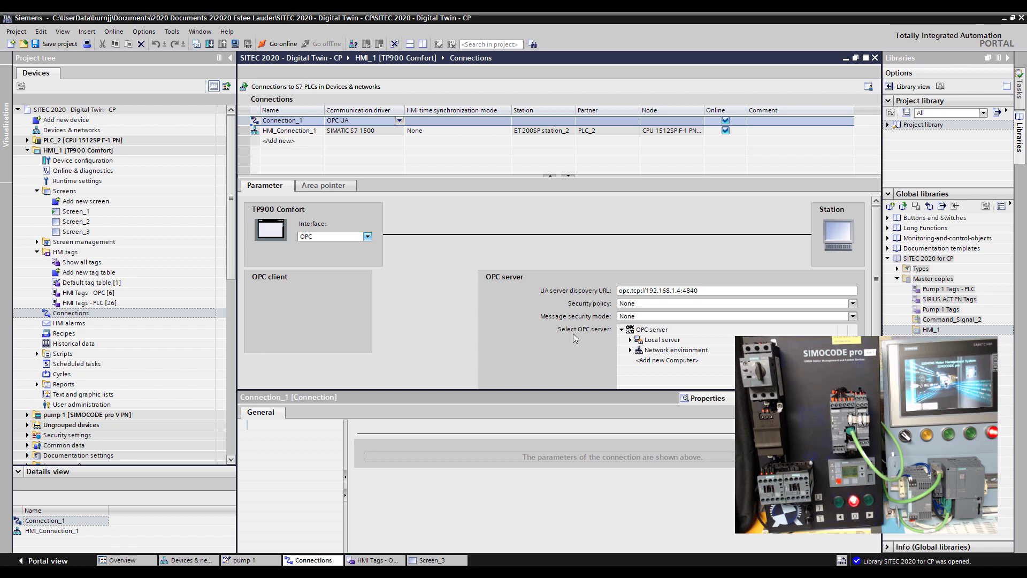
click(853, 304)
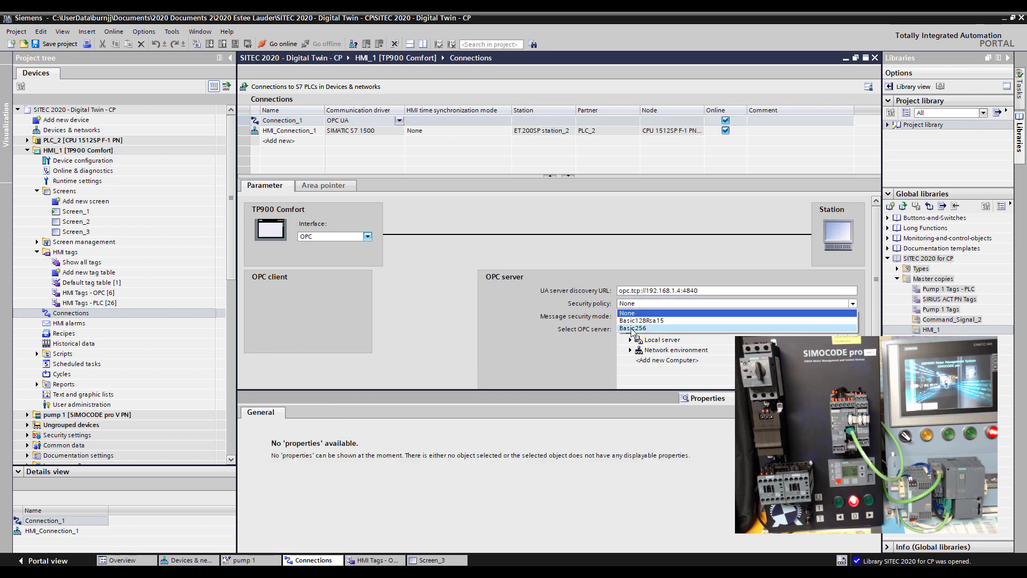
click(585, 352)
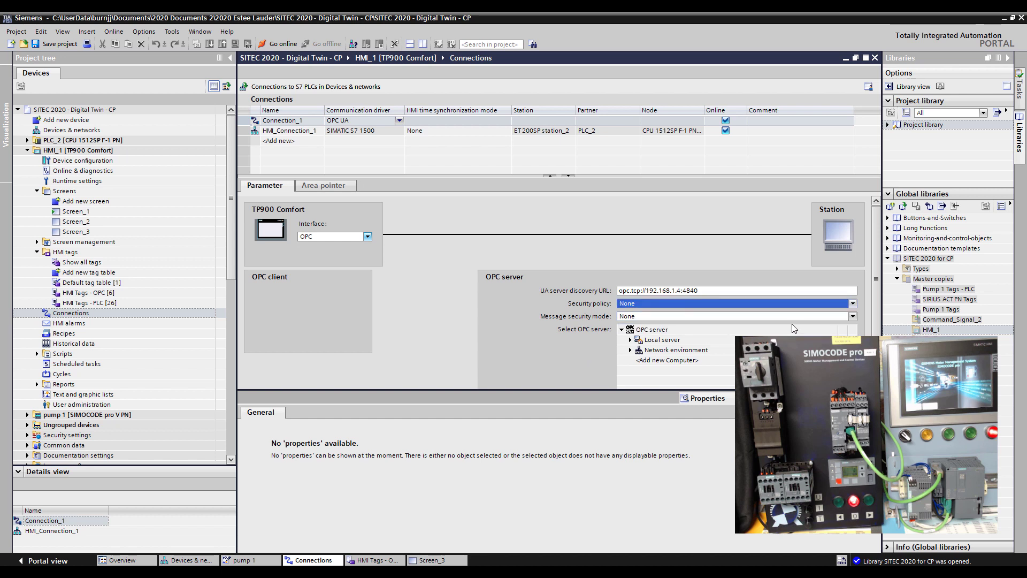
click(852, 316)
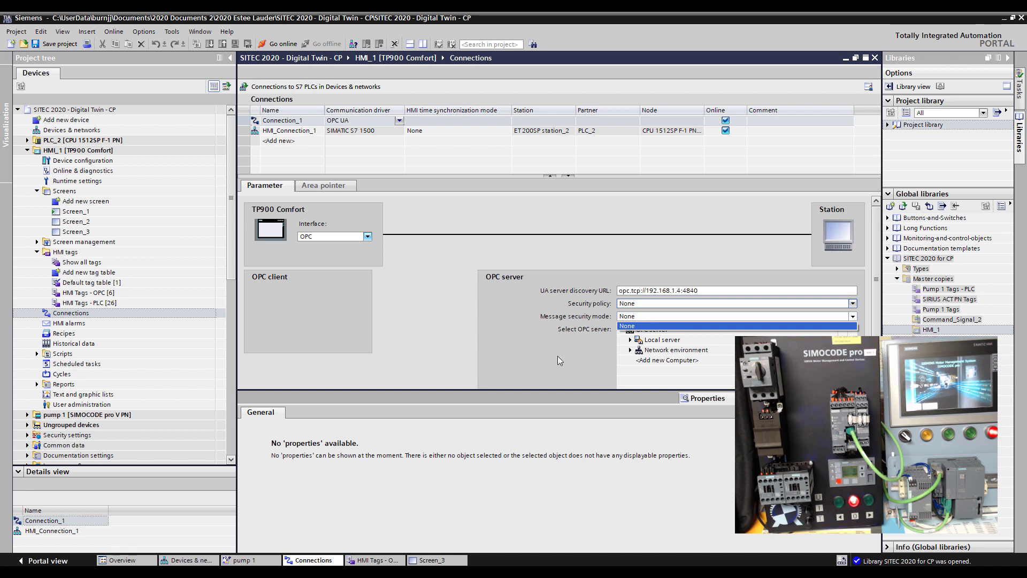
click(573, 357)
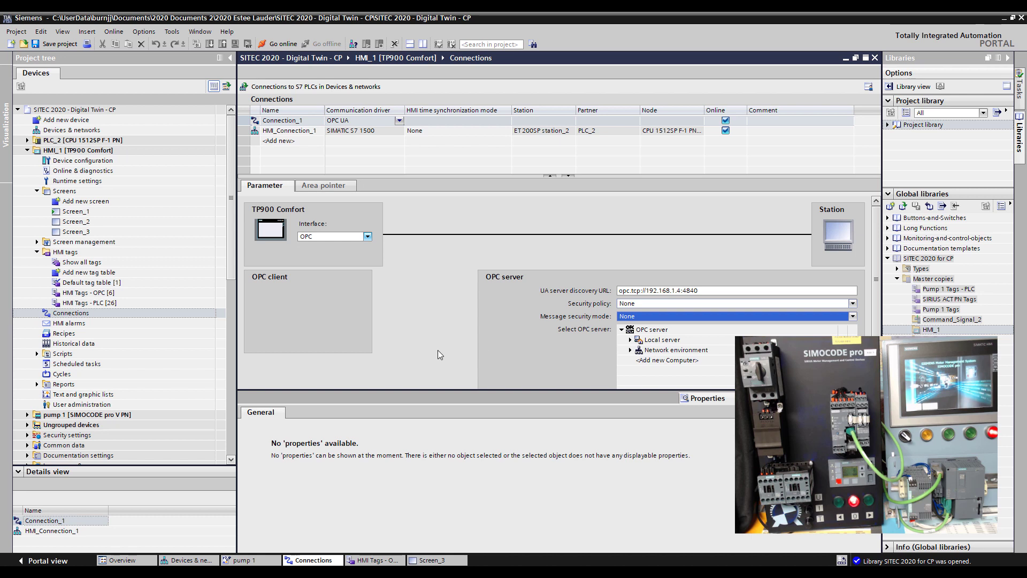
Open pump 1's Commissioning page and go online to the SIMOCODE pro V PN.
click(27, 150)
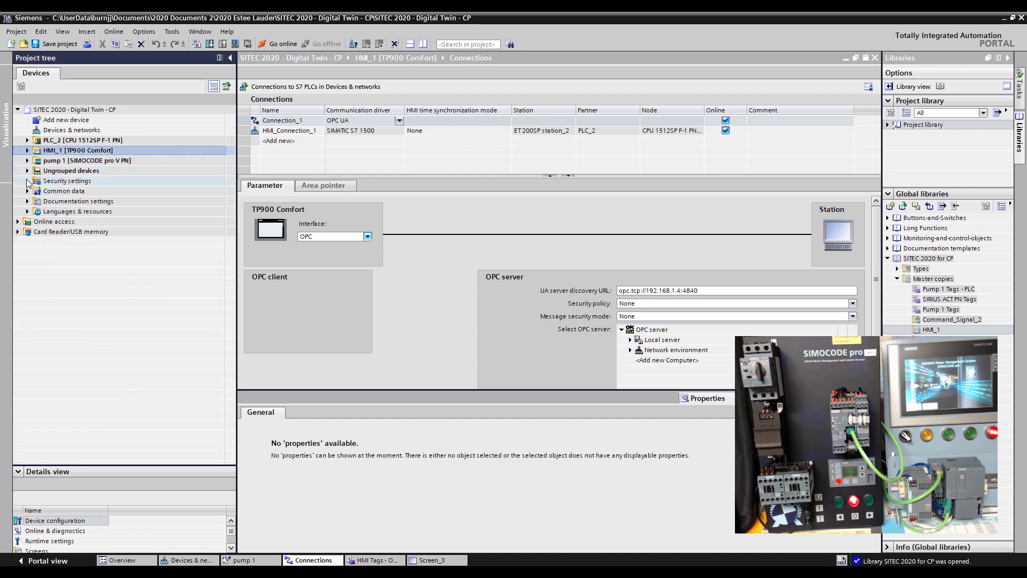
click(28, 160)
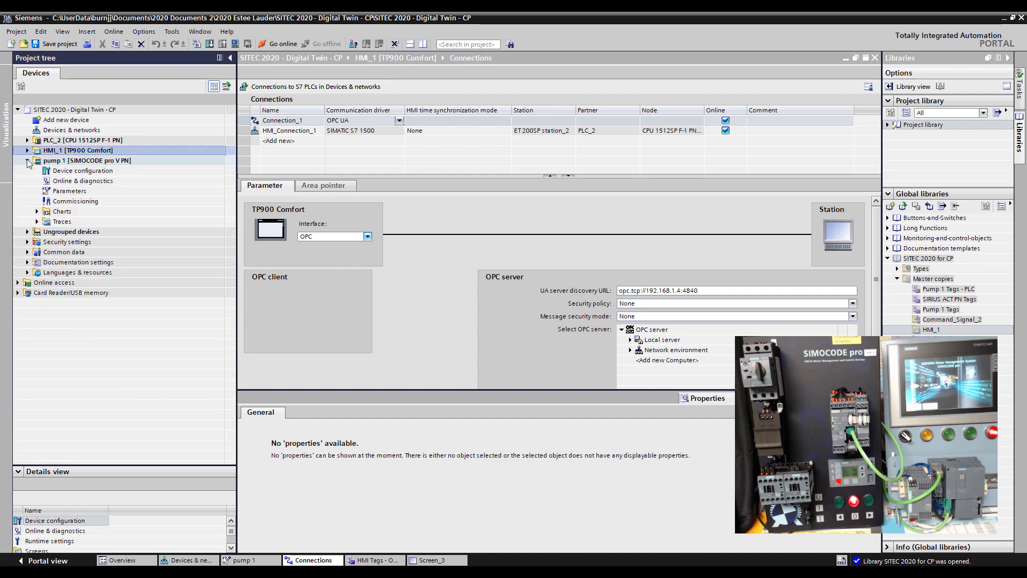
double_click(84, 202)
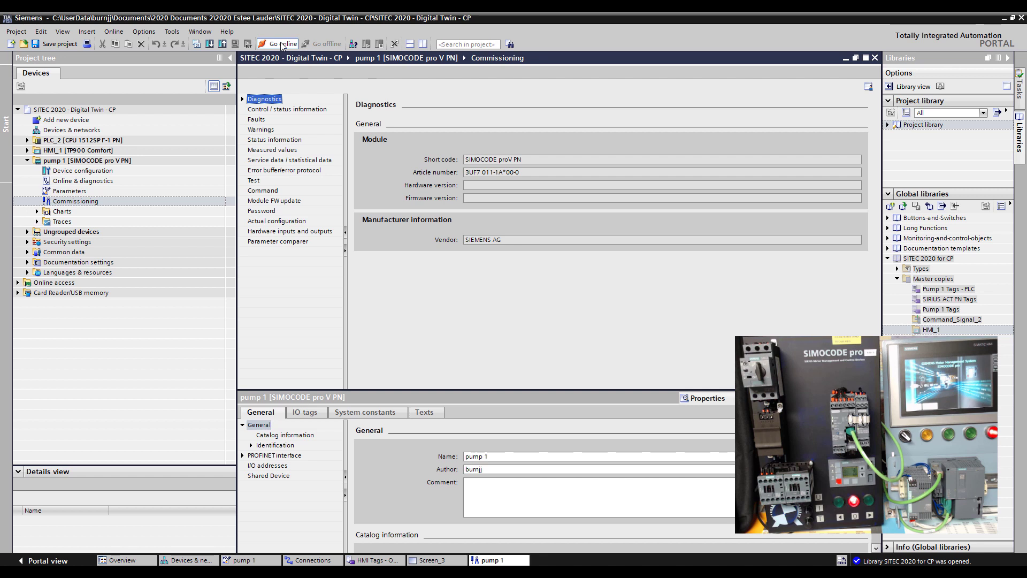
click(282, 44)
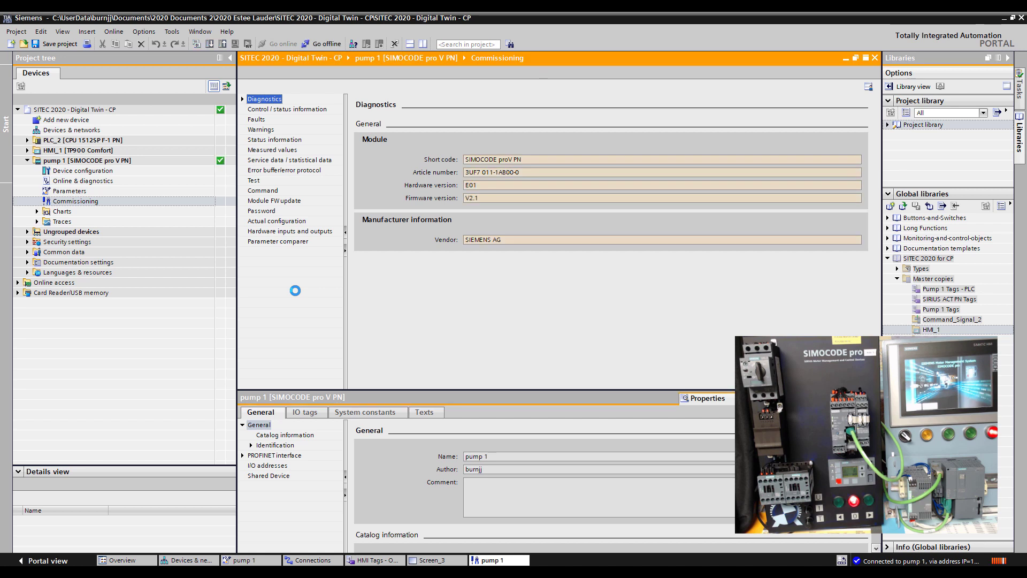
Show the Commissioning editor's Command page with restart, factory settings and set-to-PC-time commands.
click(268, 192)
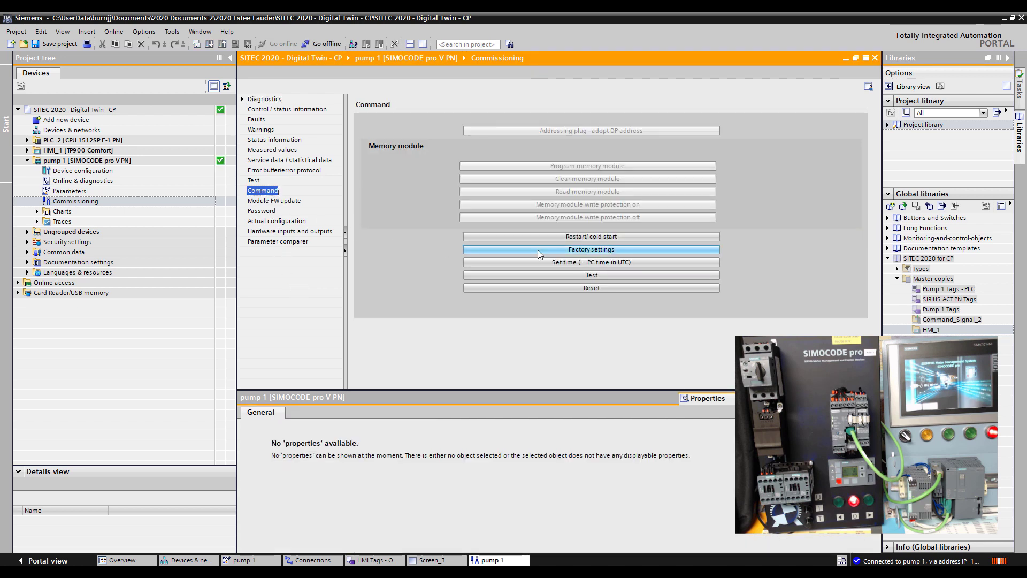